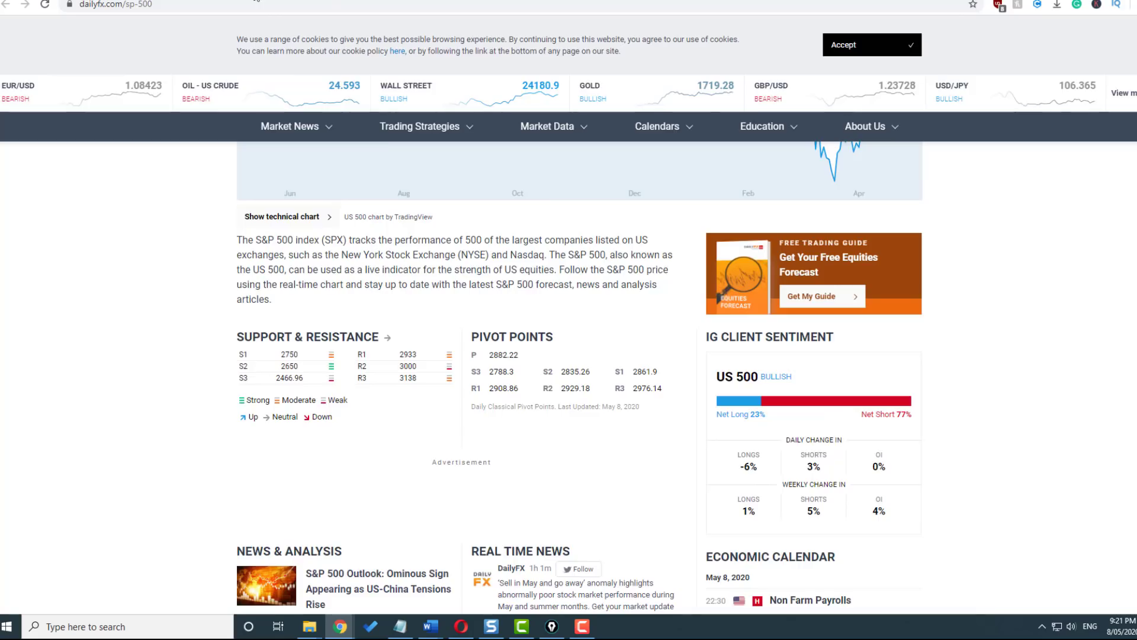
Switch to CNN's Fear & Greed Index page and scroll up to the gauge reading 41 (Fear)
key("ctrl+Tab")
scroll(723, 297, "up", 5)
scroll(777, 372, "up", 1)
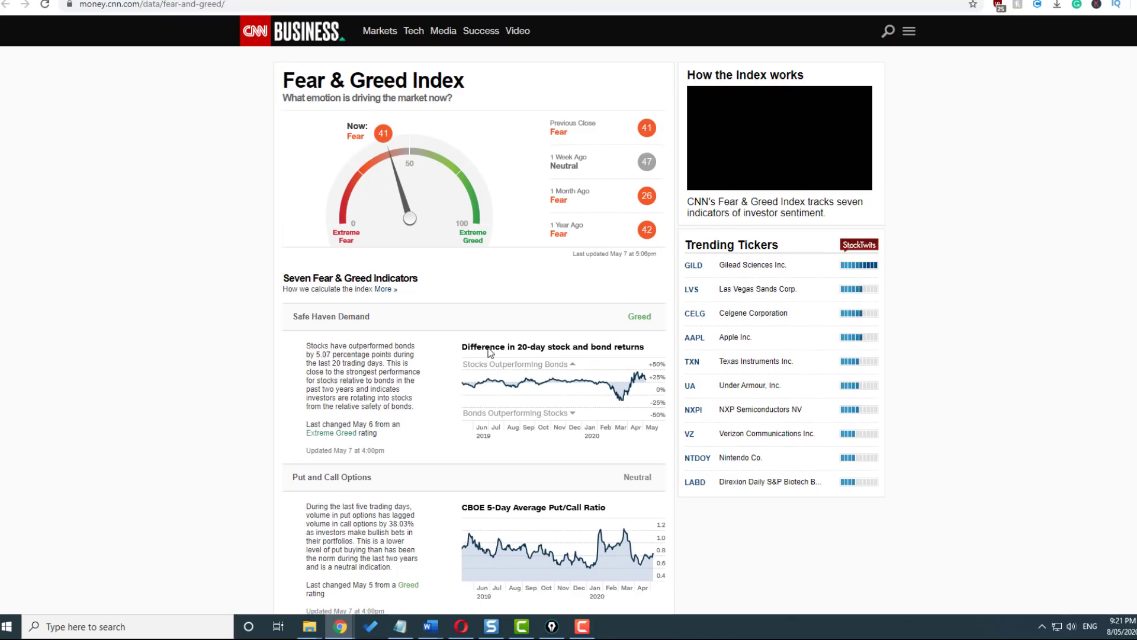
scroll(489, 351, "down", 2)
scroll(507, 320, "down", 1)
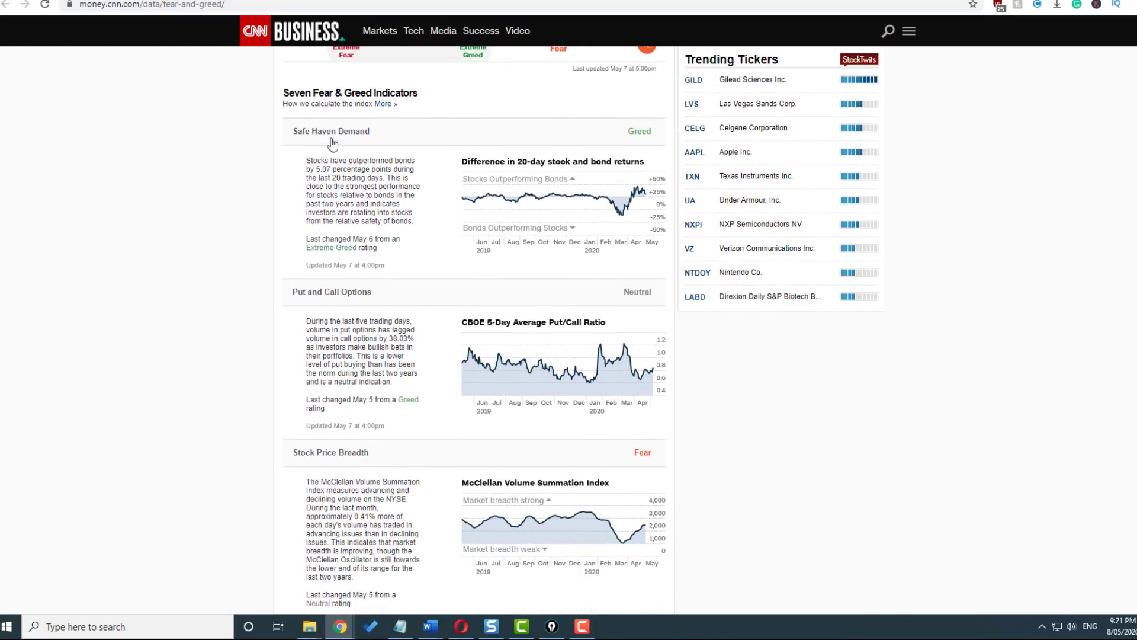
scroll(403, 349, "down", 2)
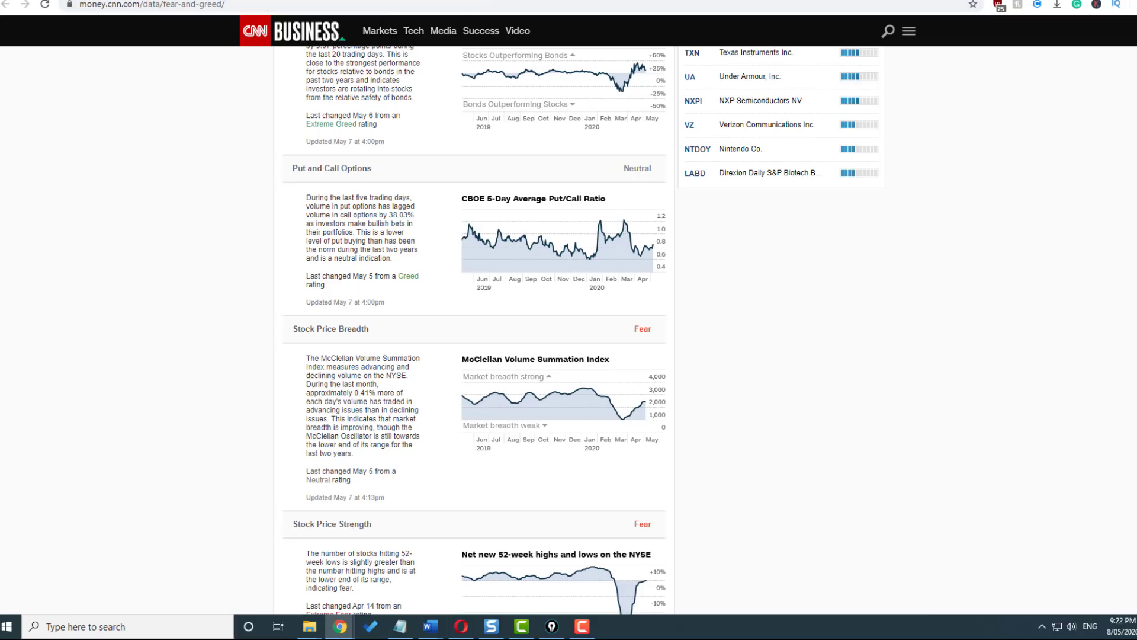
key("ctrl+Tab")
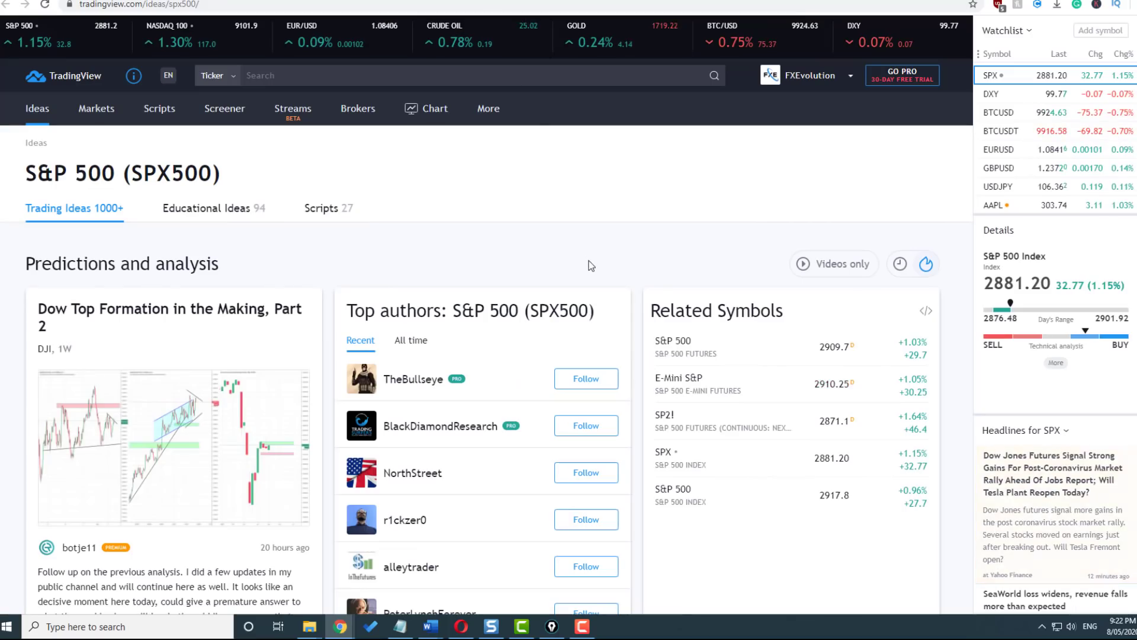
Scroll down through the SPX500 idea cards and back up to the top of the page
scroll(586, 260, "down", 5)
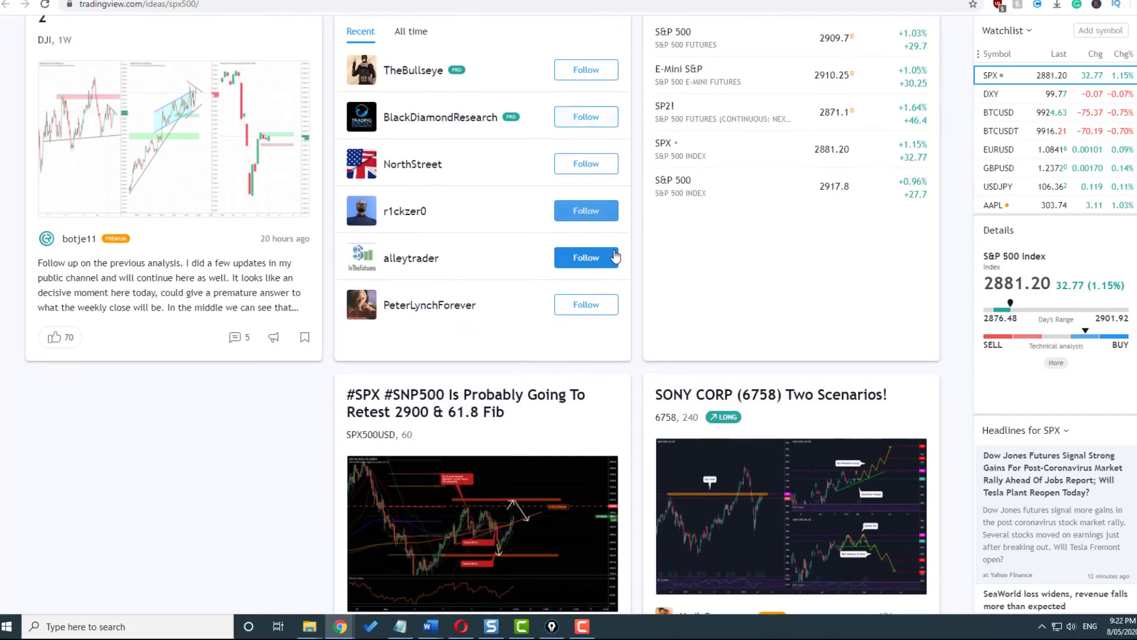
scroll(370, 318, "up", 3)
scroll(370, 318, "down", 15)
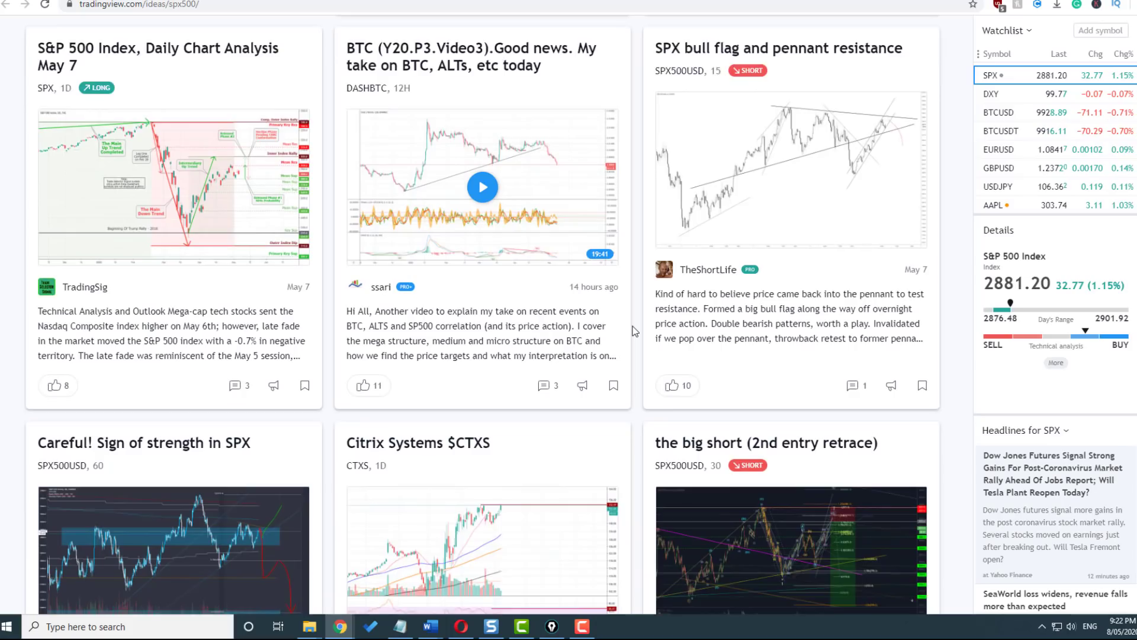
scroll(634, 332, "down", 2)
scroll(634, 335, "down", 4)
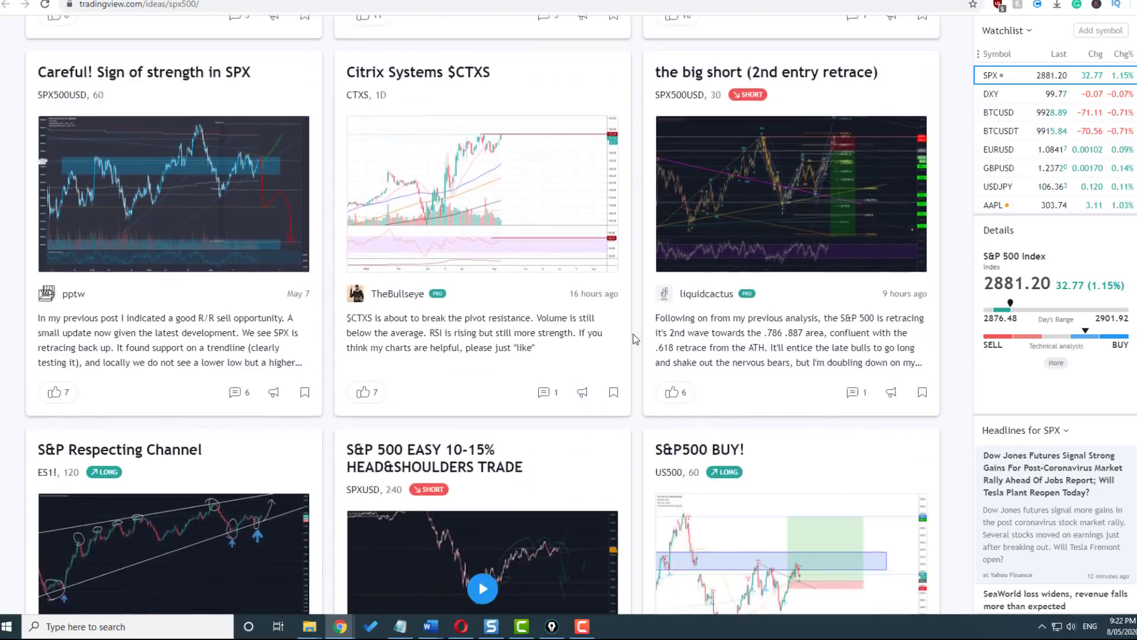
scroll(634, 334, "down", 5)
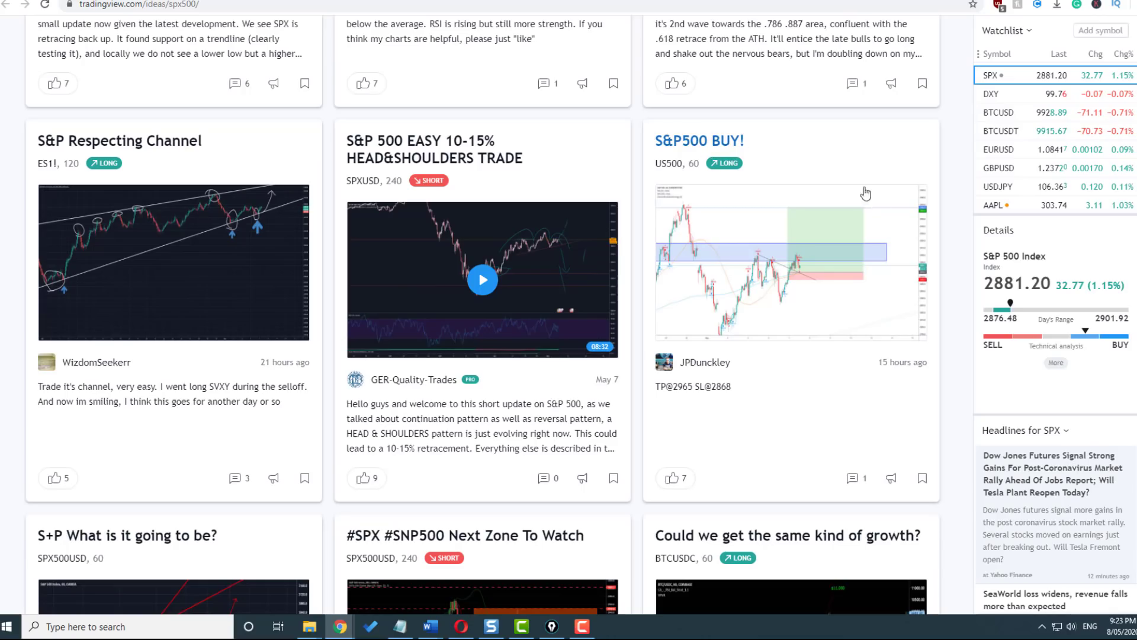
scroll(982, 413, "up", 2)
scroll(982, 413, "up", 3)
scroll(937, 460, "up", 1)
scroll(938, 469, "up", 3)
scroll(937, 467, "up", 8)
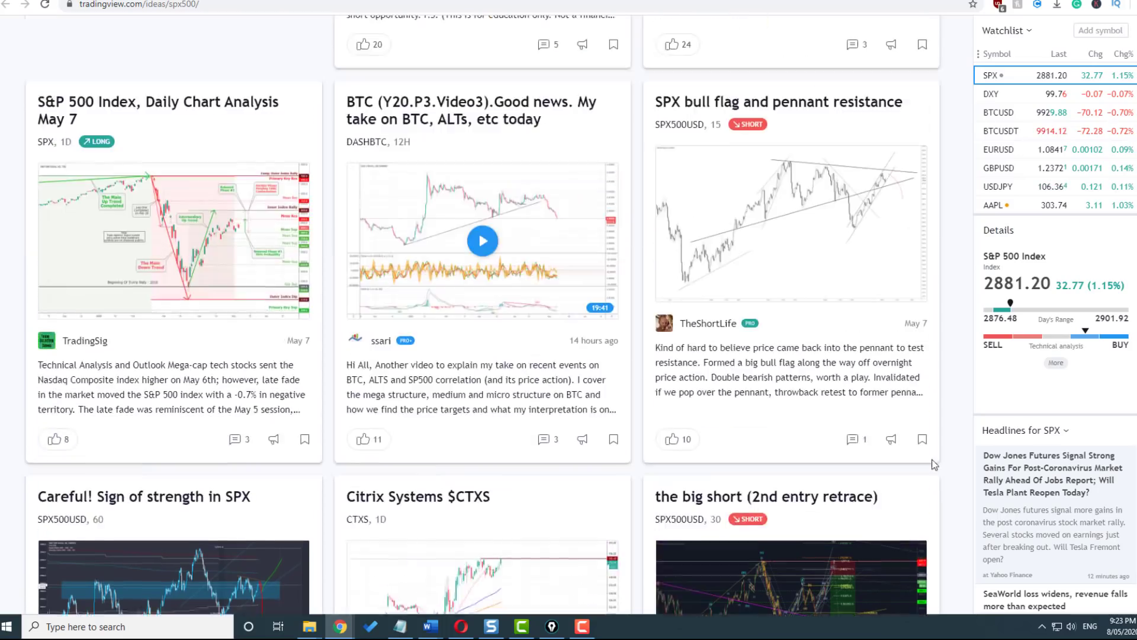
scroll(924, 417, "up", 9)
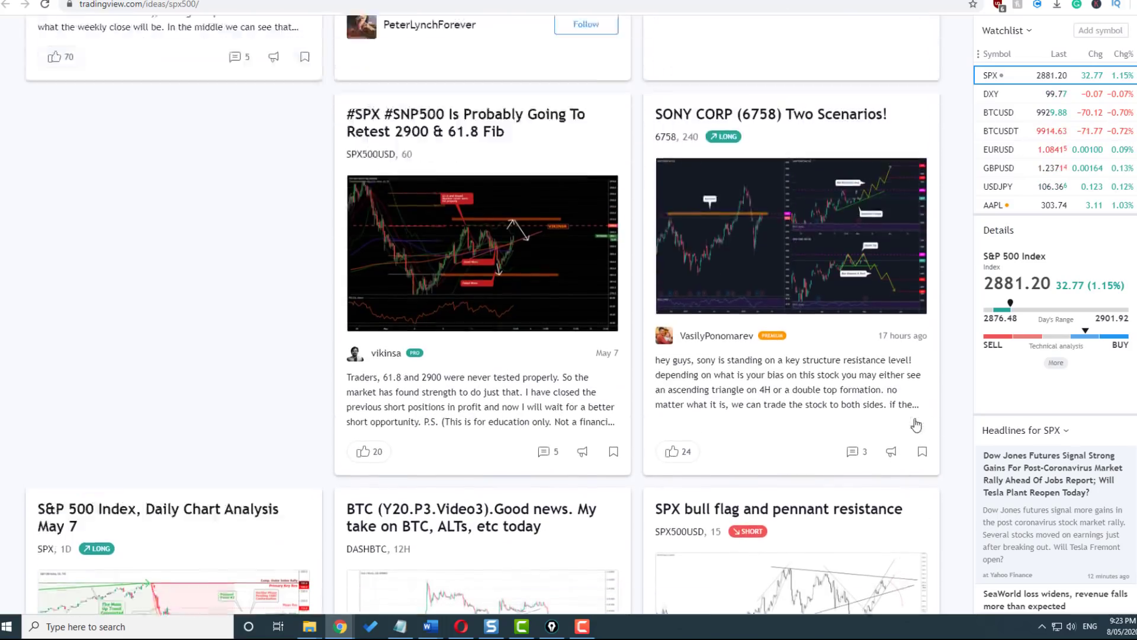
scroll(951, 409, "up", 3)
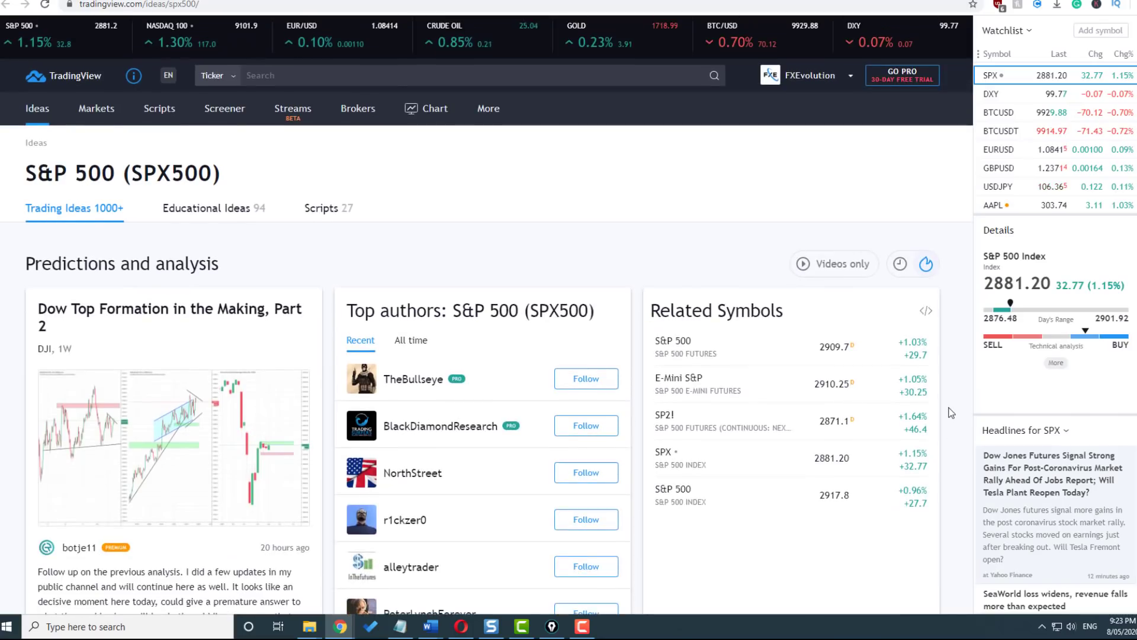
scroll(951, 412, "down", 1)
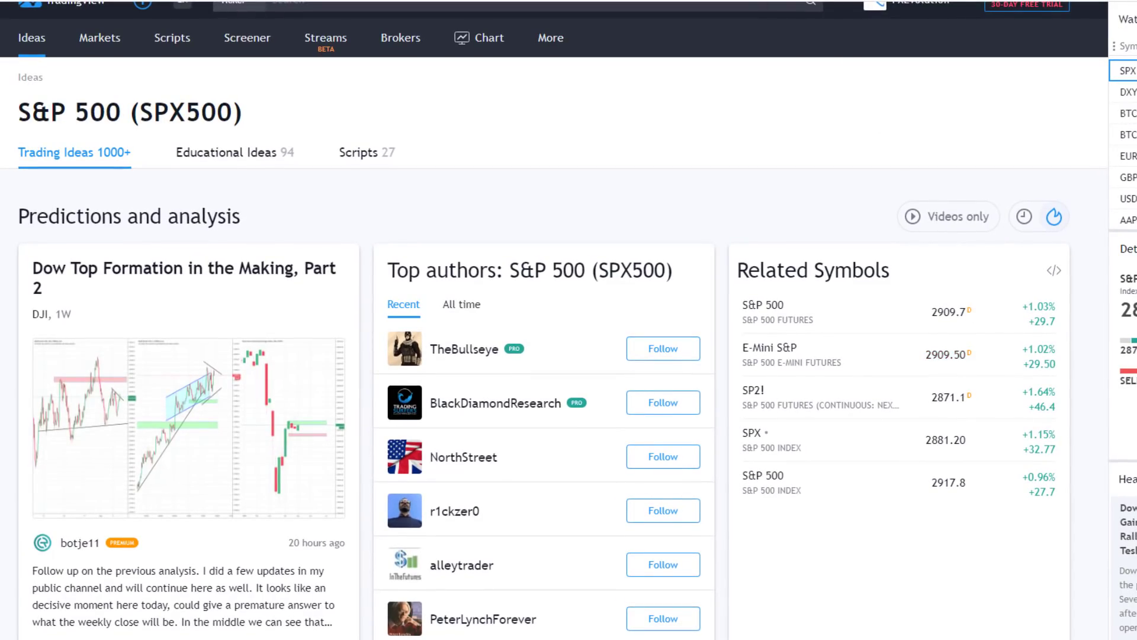
Open the SPX weekly chart and highlight the latest candles in yellow with an arrow
left_click(479, 37)
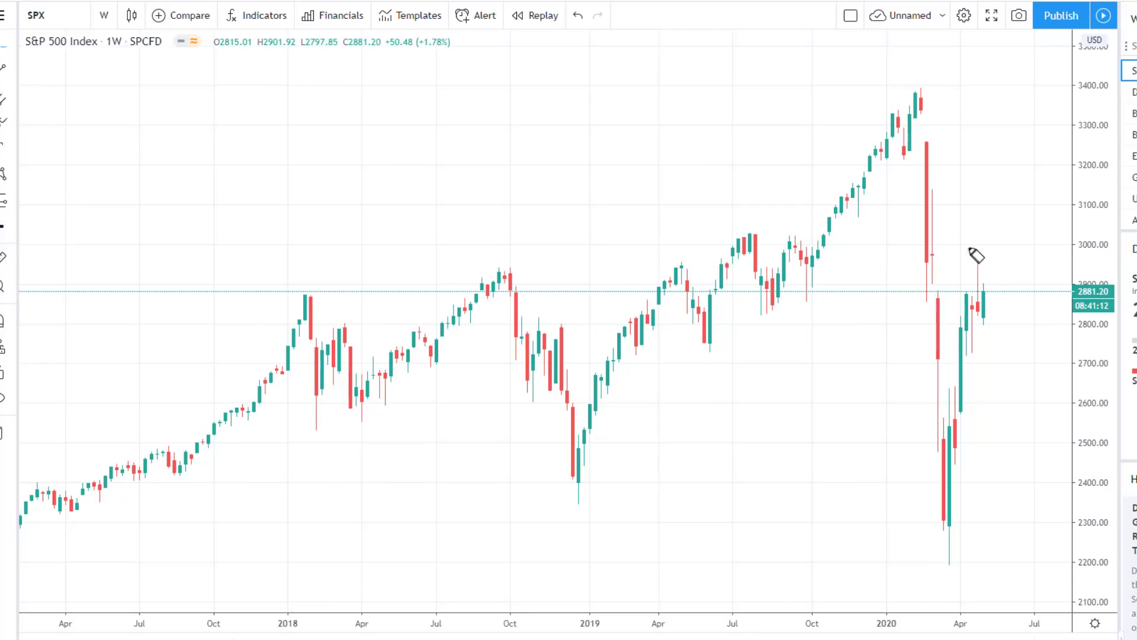
left_click_drag(979, 266, 981, 309)
left_click_drag(1019, 198, 996, 257)
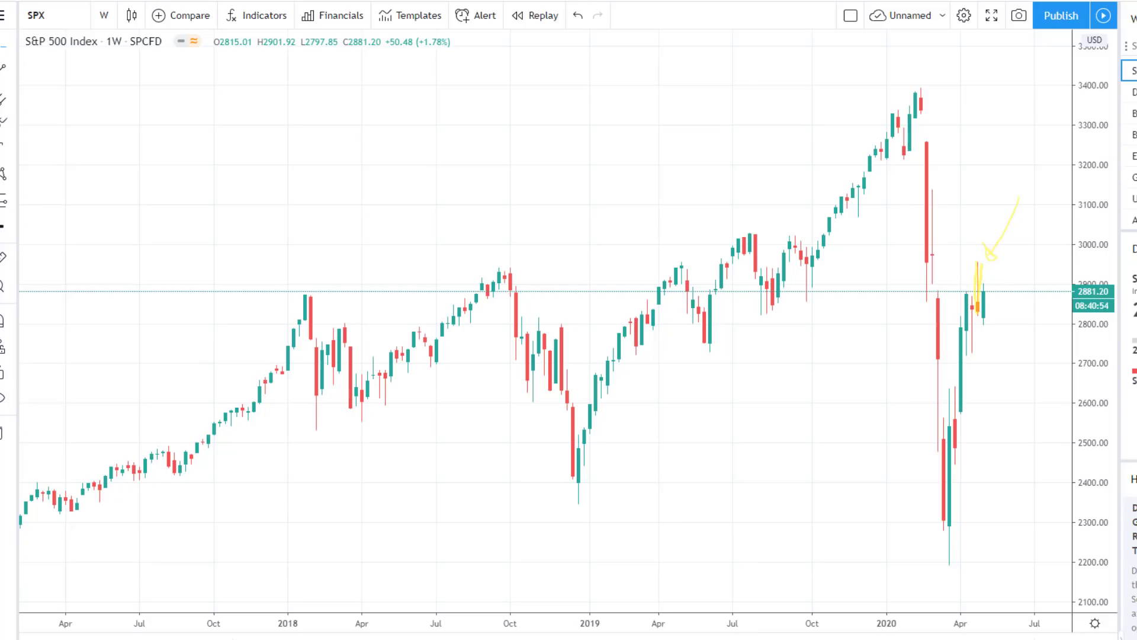
Mark yellow levels just under 3,000 and near 2,720, then clear all the yellow annotations
left_click_drag(998, 257, 1033, 255)
left_click_drag(1056, 356, 1074, 356)
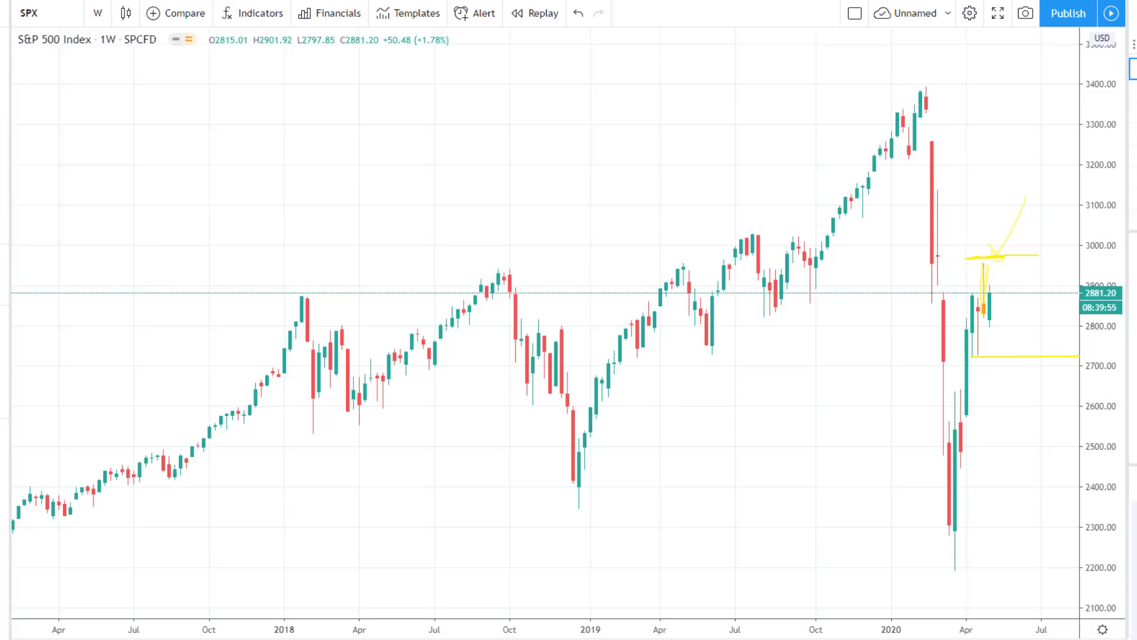
key("Escape")
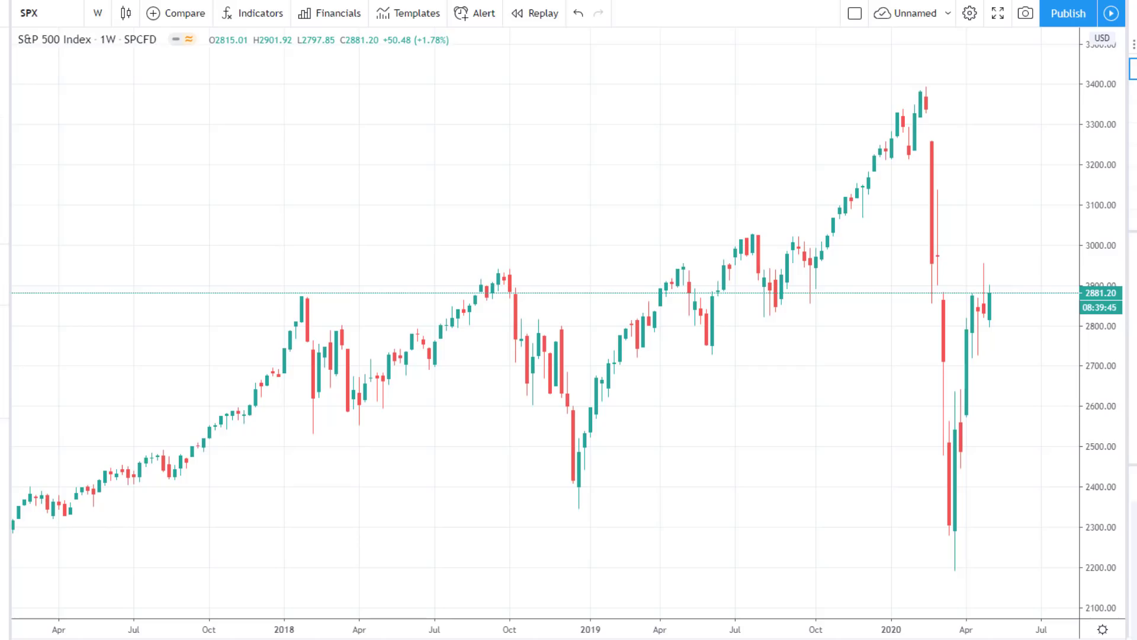
Sketch a black support line near 2,720, a projected down-and-bounce path, and an arrow at its low
left_click_drag(963, 357, 1019, 356)
mouse_move(990, 298)
left_mouse_down()
mouse_move(1007, 348)
mouse_move(1023, 338)
mouse_move(1036, 372)
left_mouse_up()
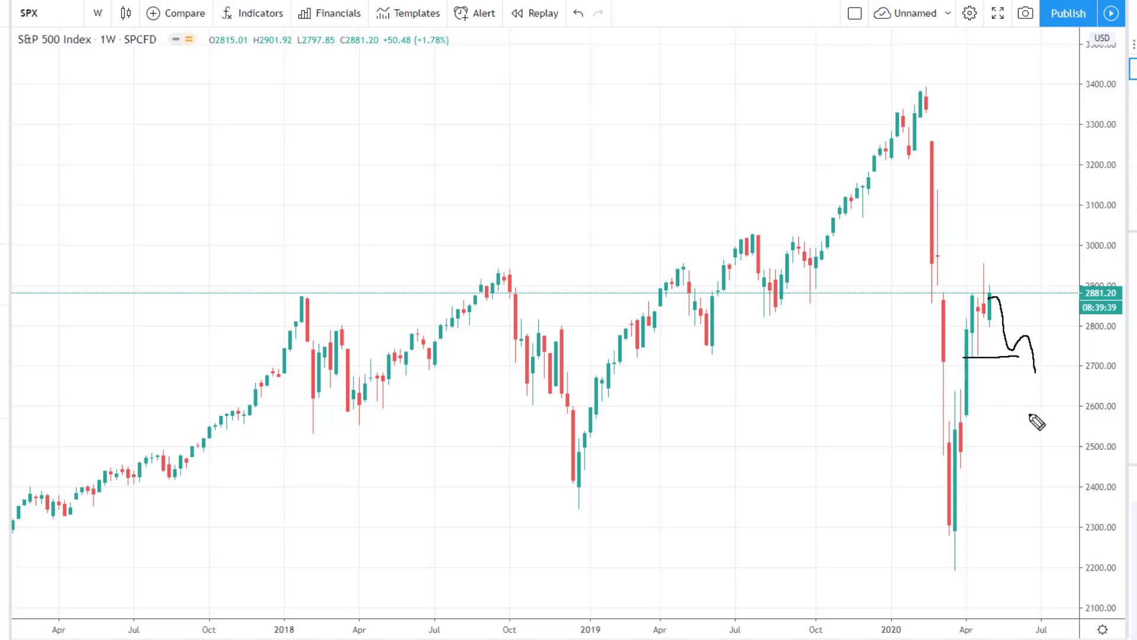
mouse_move(1082, 328)
left_mouse_down()
mouse_move(1050, 363)
mouse_move(1064, 362)
left_mouse_up()
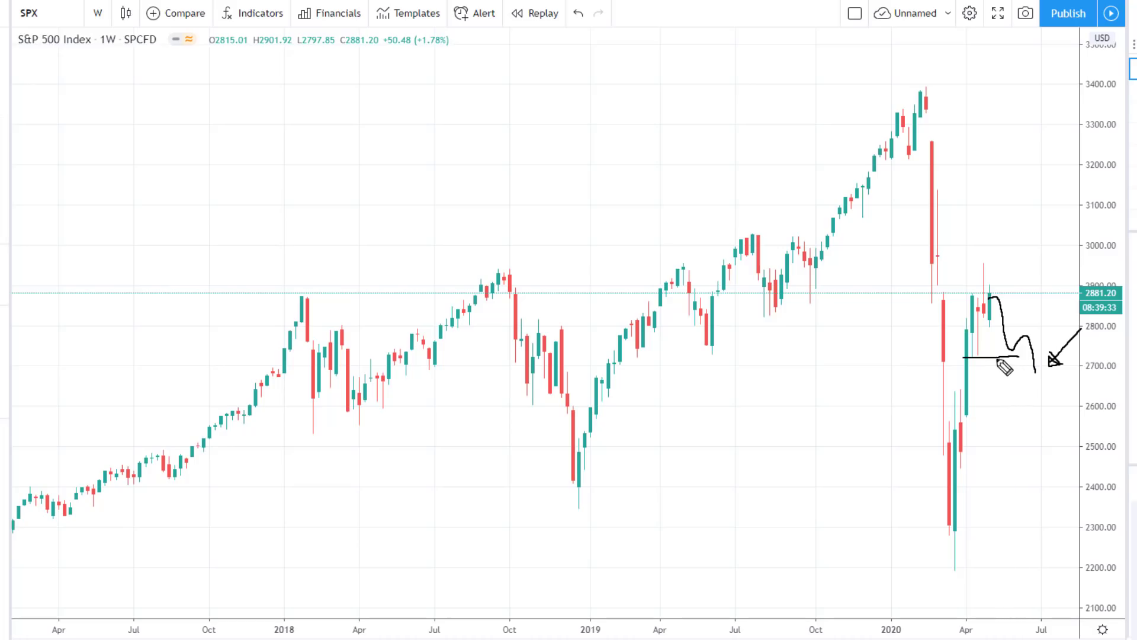
Extend the support line right, arrow the 2020 crash start, and trace a rising curve from the March low
left_click_drag(1007, 357, 1052, 357)
left_click_drag(986, 146, 959, 191)
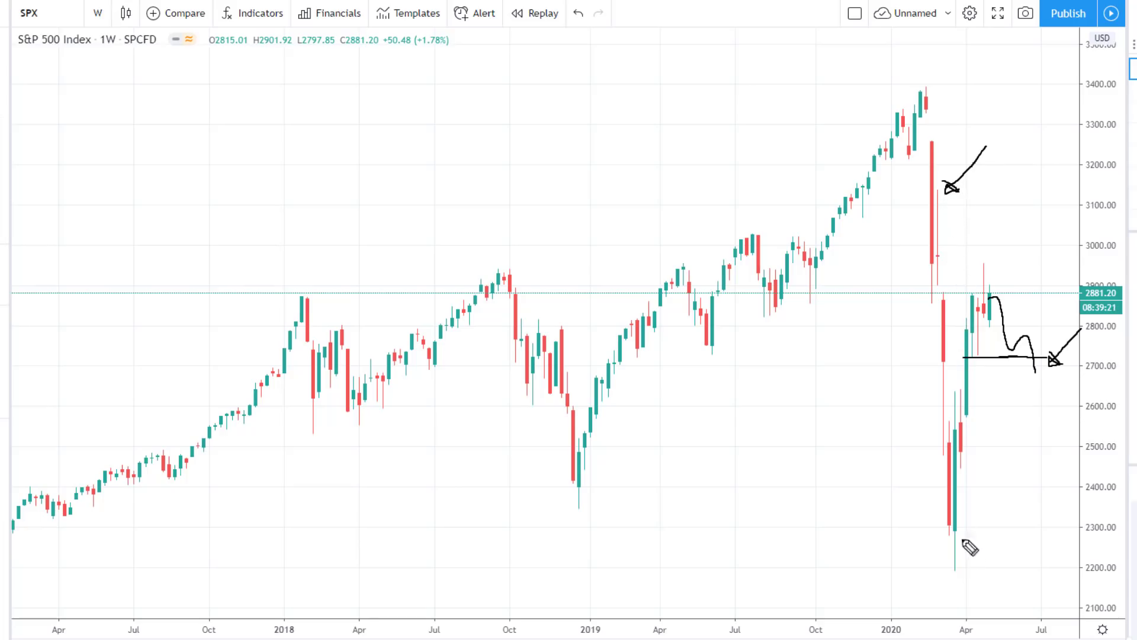
mouse_move(912, 551)
left_mouse_down()
mouse_move(985, 300)
mouse_move(972, 313)
mouse_move(988, 318)
left_mouse_up()
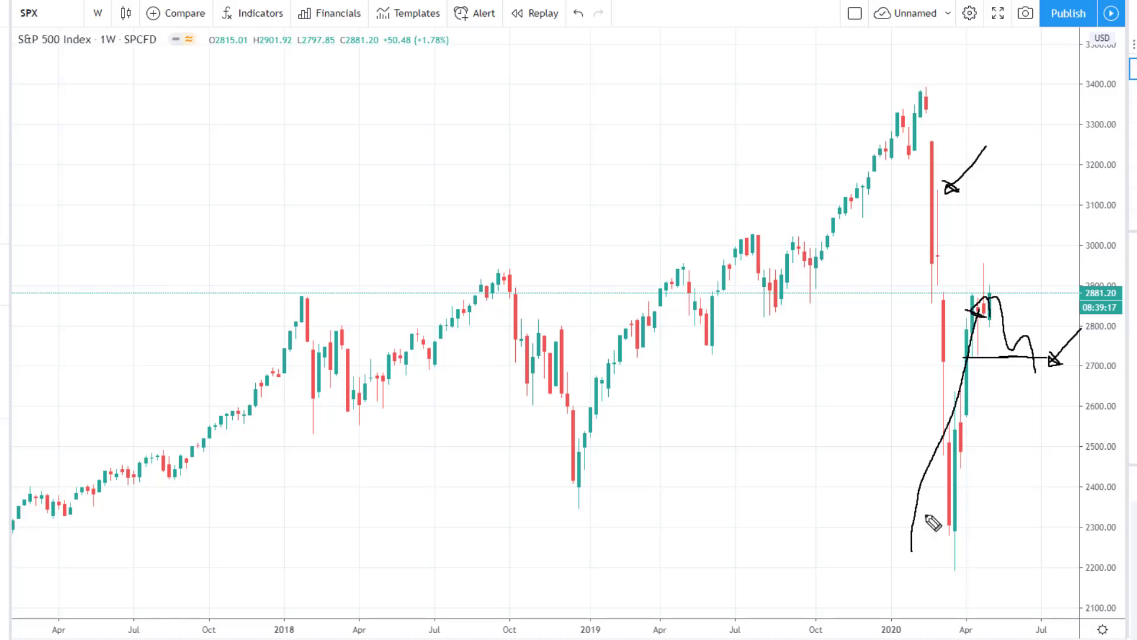